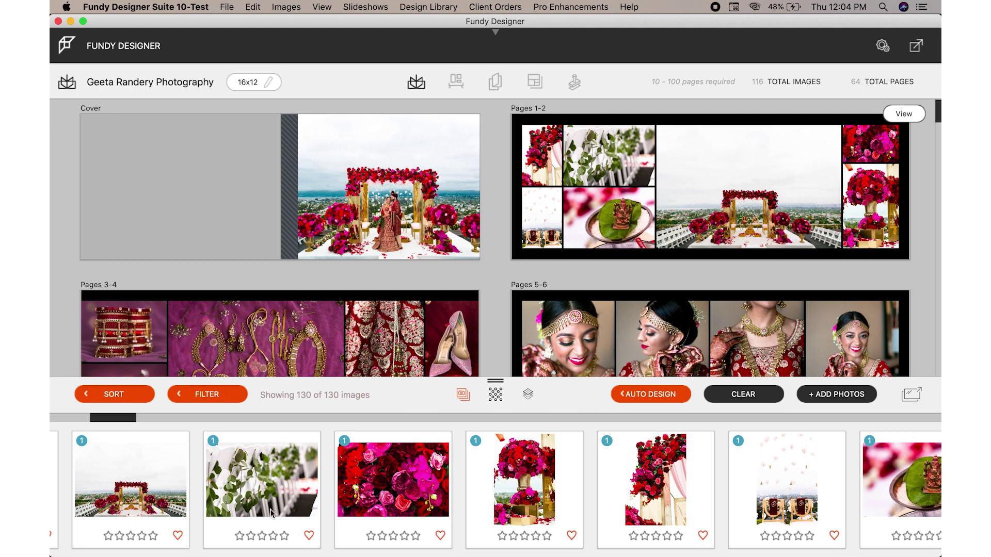
- Place the pink flowers photo fifth, then move it with the chairs and Ganesha photos after the first image
left_click(409, 485)
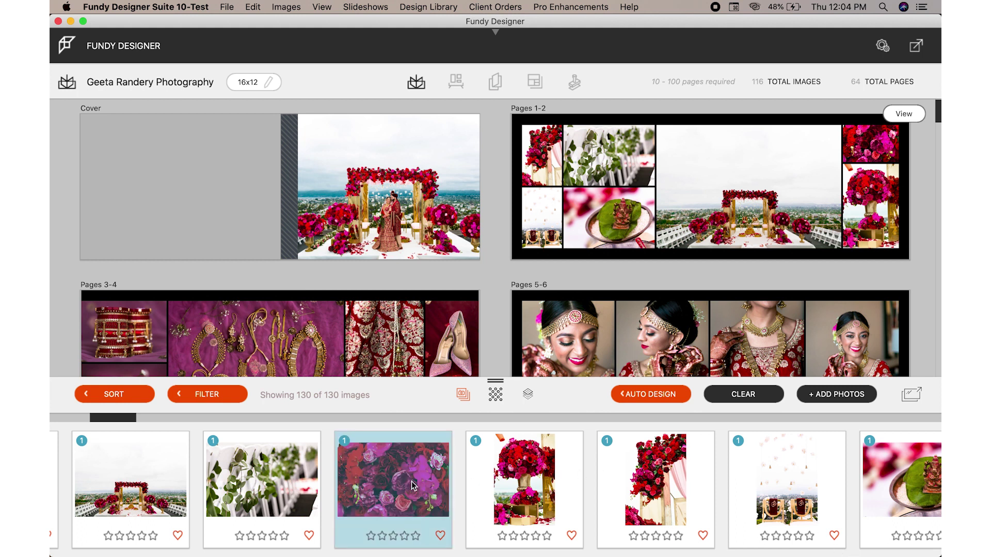
left_click_drag(413, 486, 717, 487)
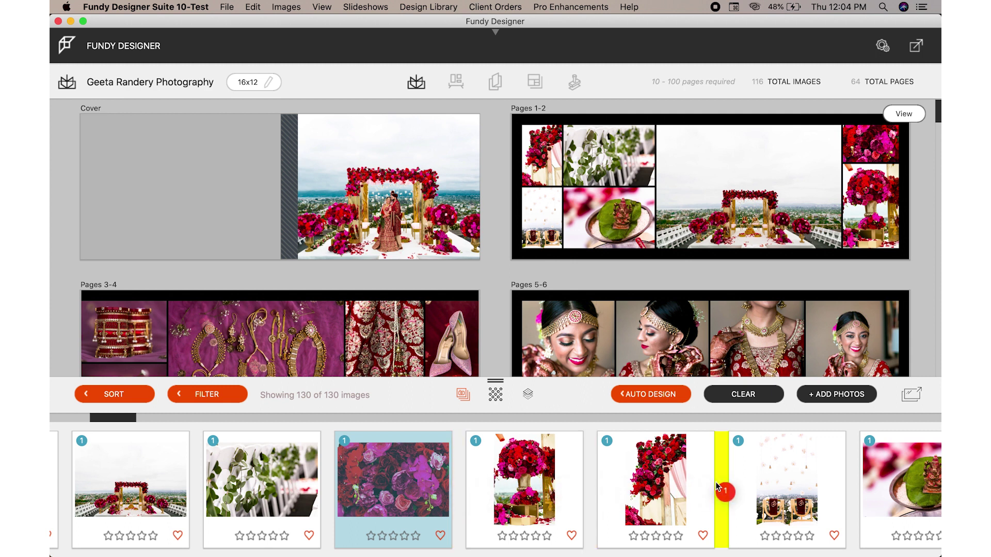
left_click_drag(716, 483, 716, 483)
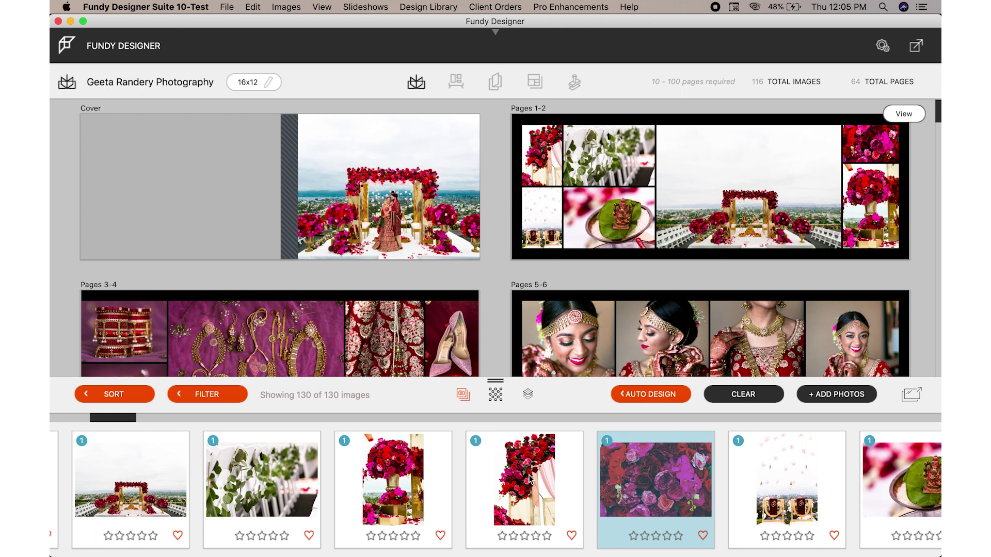
scroll(530, 477, "right", 3)
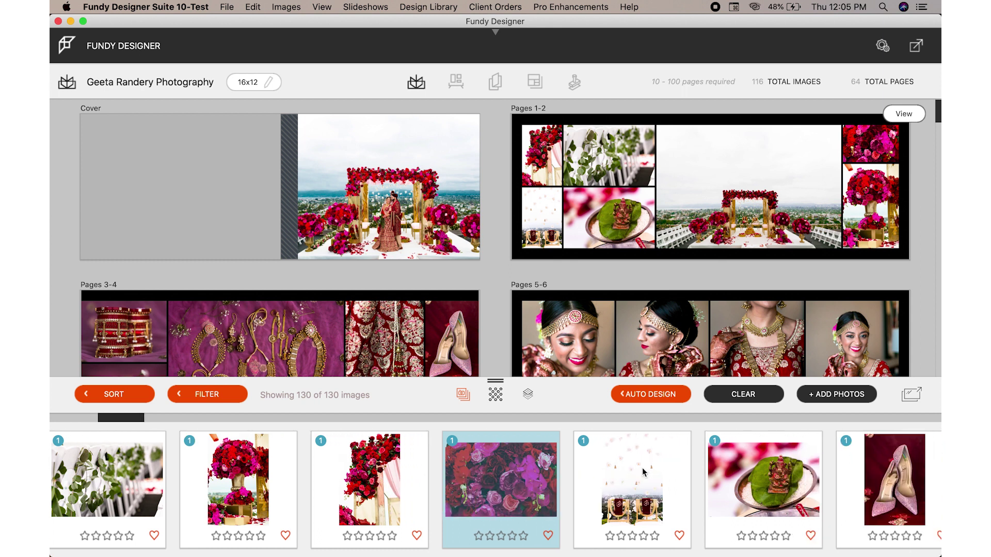
left_click(646, 482, "shift")
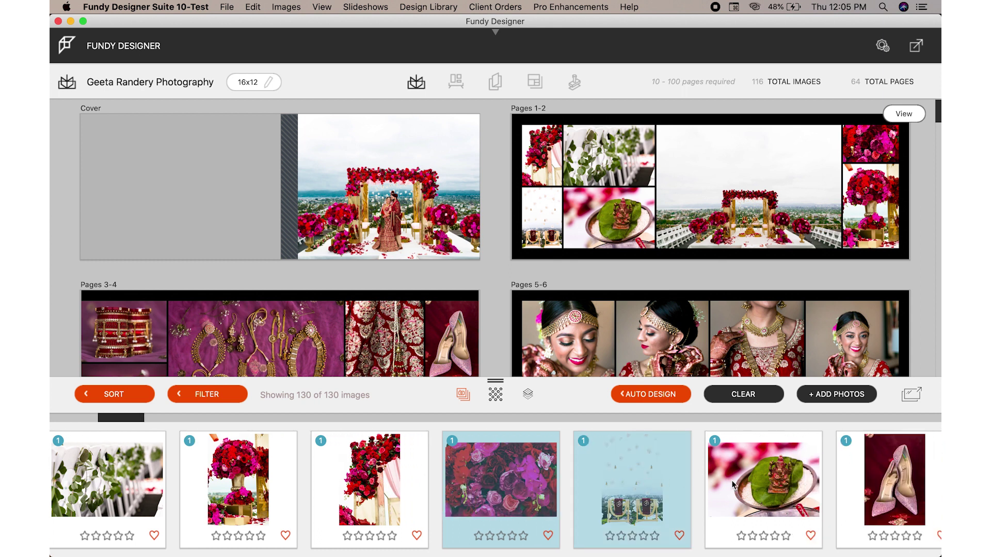
left_click(766, 489, "shift")
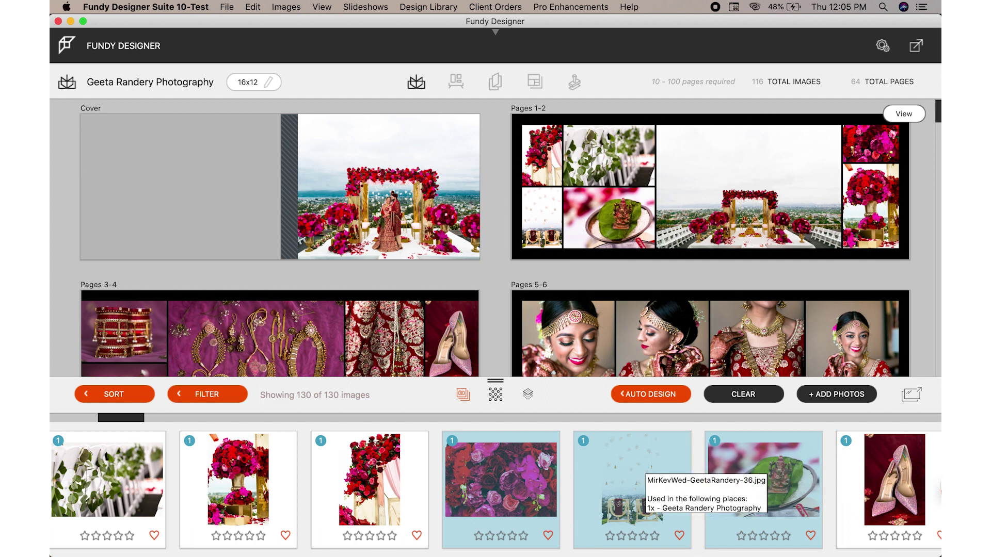
left_click_drag(930, 493, 171, 494)
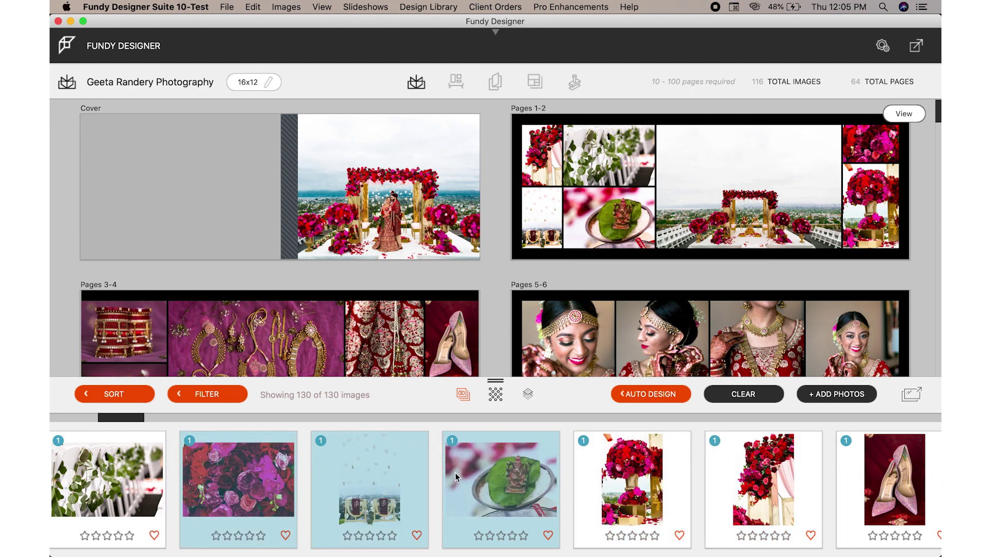
- Open the chairs-with-petals photo in the large single-image viewer
left_click(534, 503)
scroll(620, 478, "right", 2)
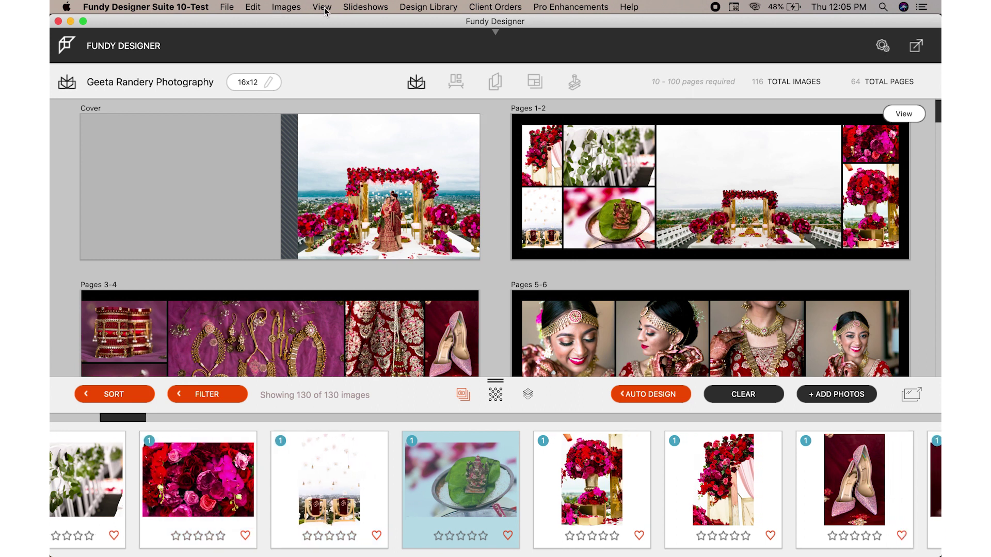
left_click(328, 492)
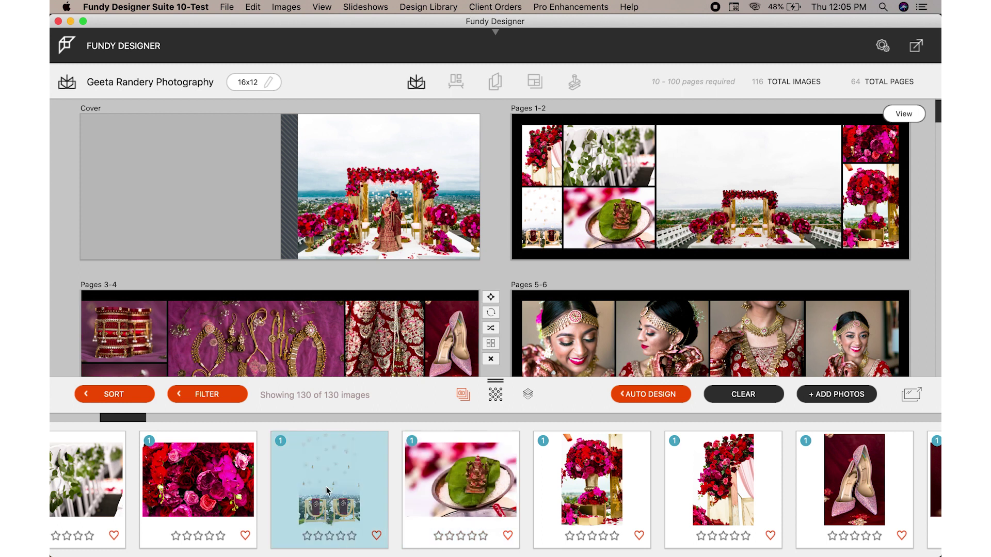
double_click(327, 491)
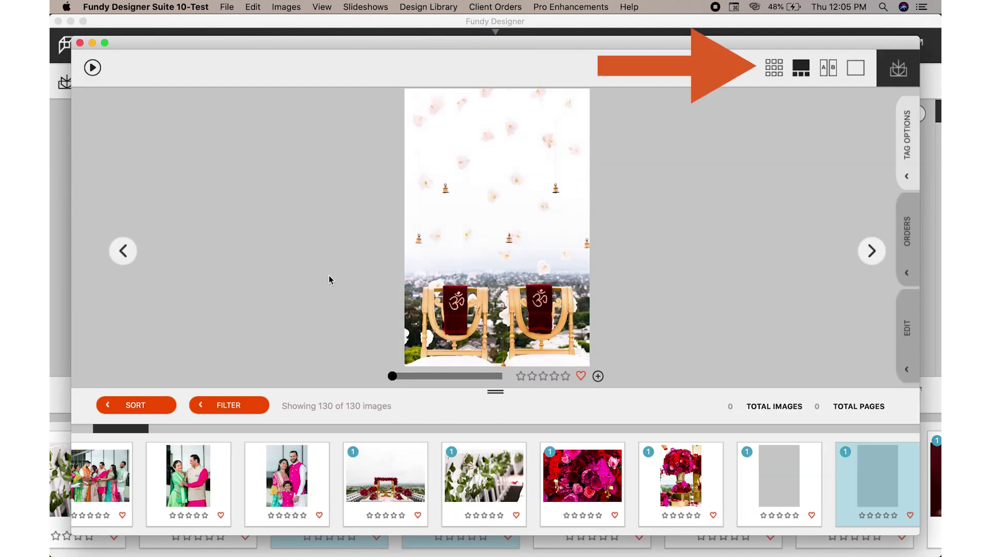
- In Grid view, move the bride's henna-hands portrait to the fourth slot of the first row
left_click(775, 68)
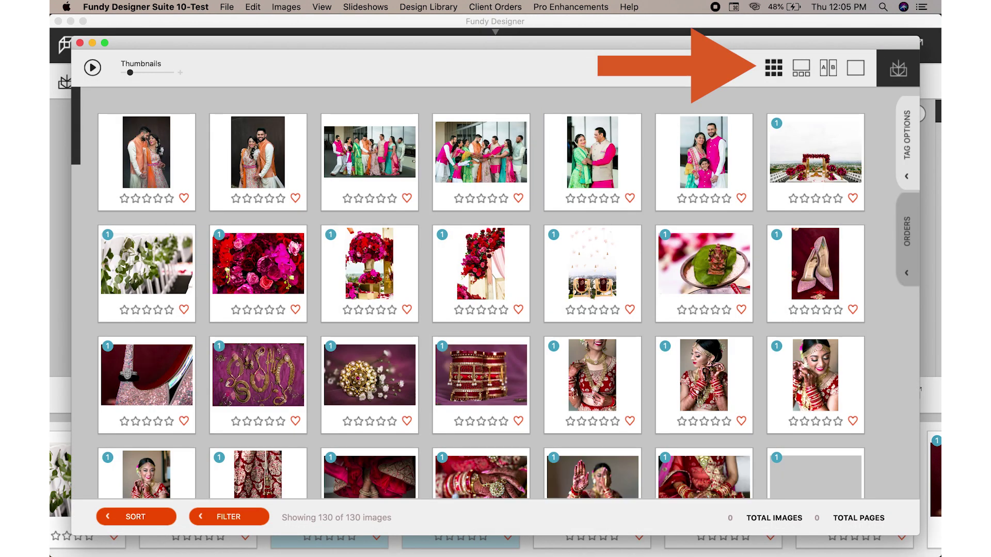
scroll(604, 262, "down", 3)
scroll(604, 261, "down", 2)
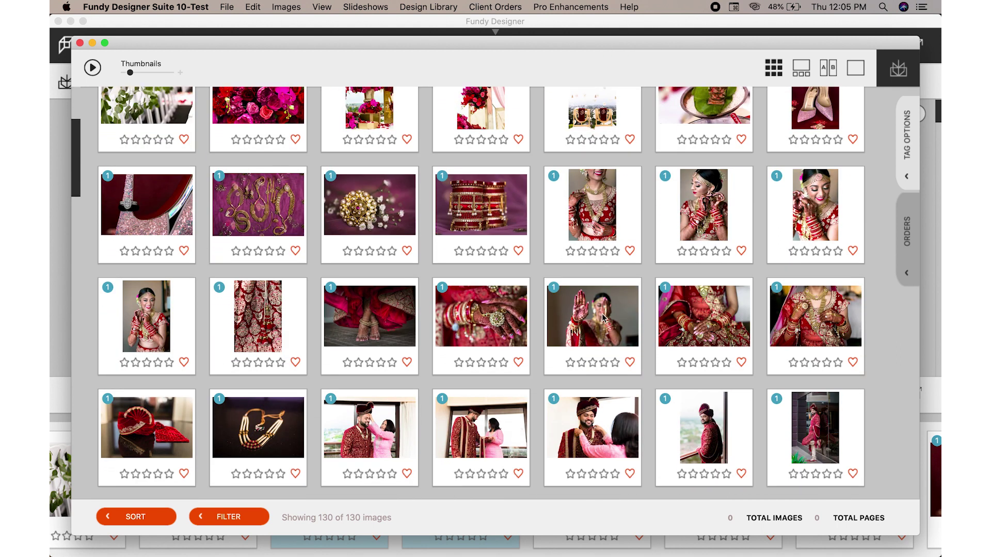
left_click(604, 318)
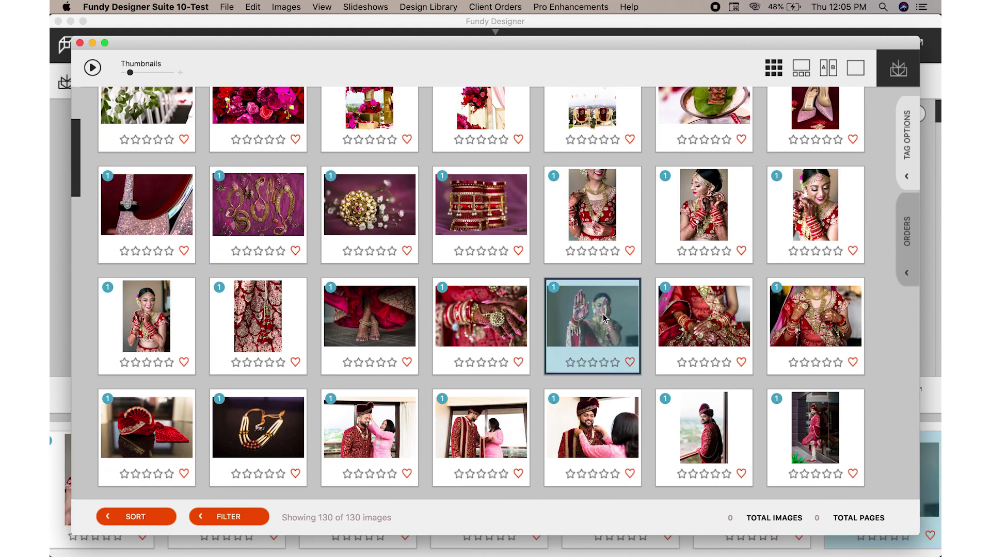
left_click_drag(604, 319, 424, 203)
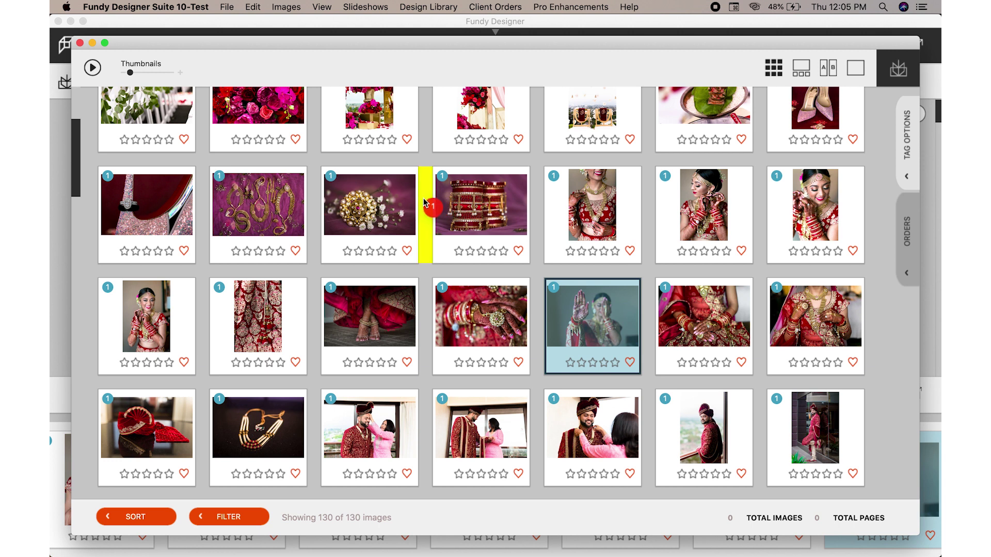
left_click_drag(425, 204, 434, 109)
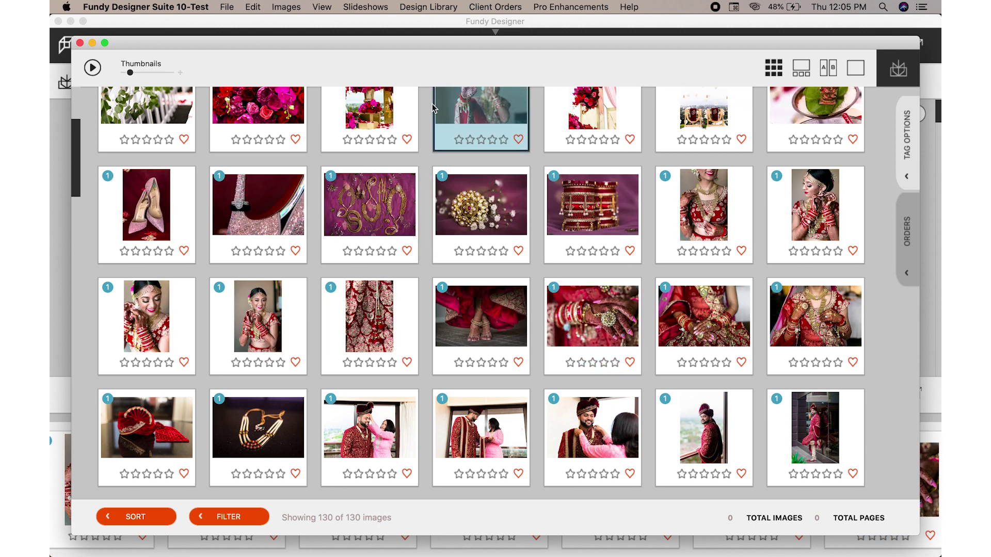
scroll(503, 232, "down", 5)
- Move the row of seven groom photos, including the shoes and necklace shots, ahead of the henna shots
left_click(379, 233)
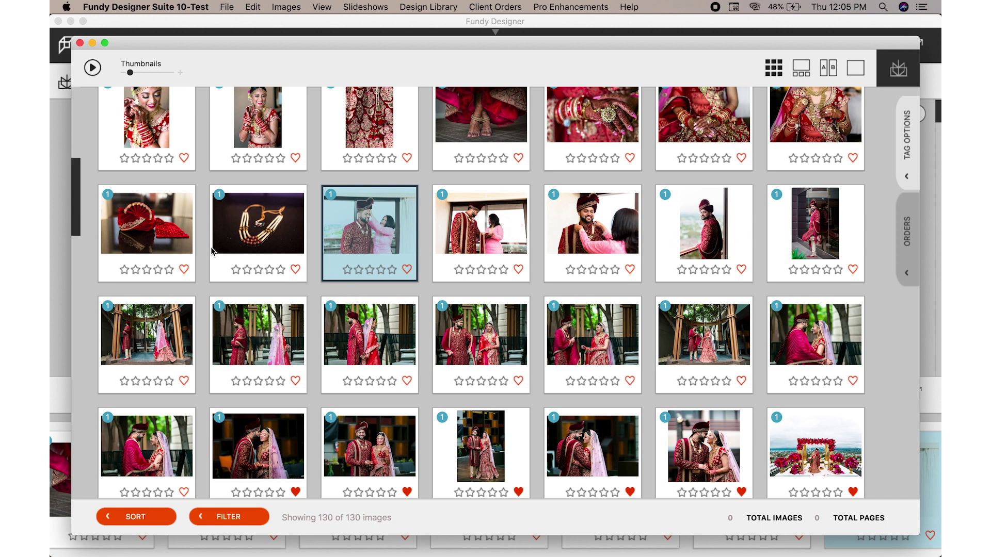
left_click(173, 232)
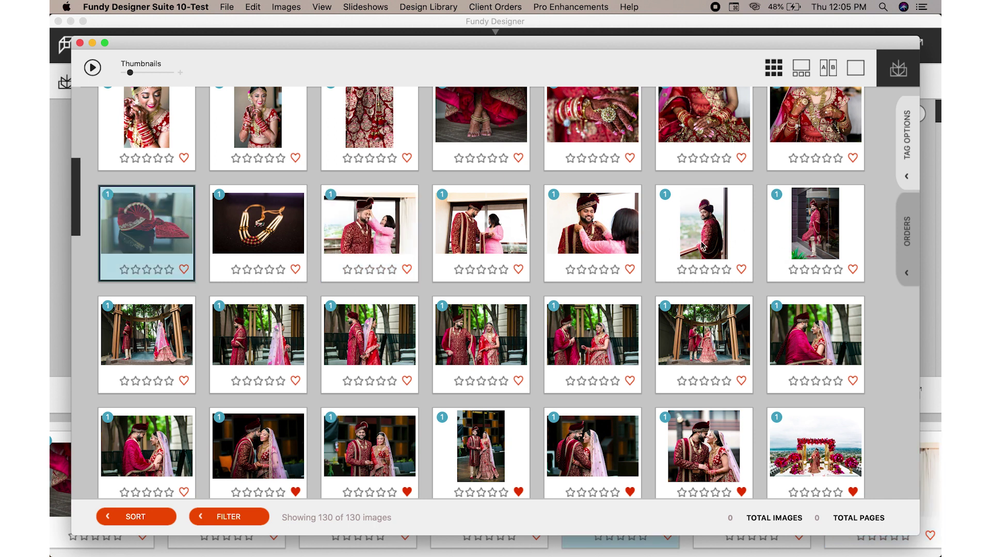
left_click(841, 234, "shift")
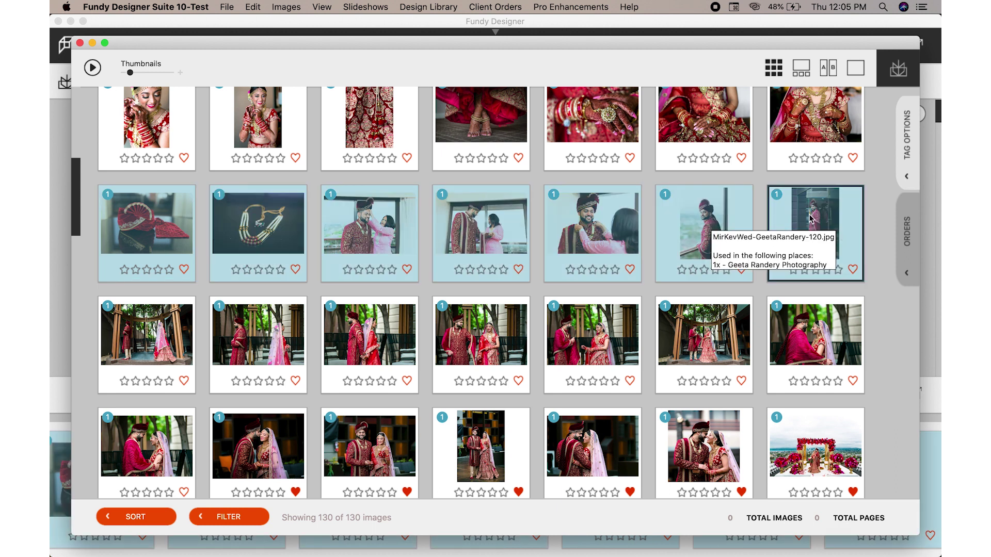
left_click_drag(811, 219, 645, 112)
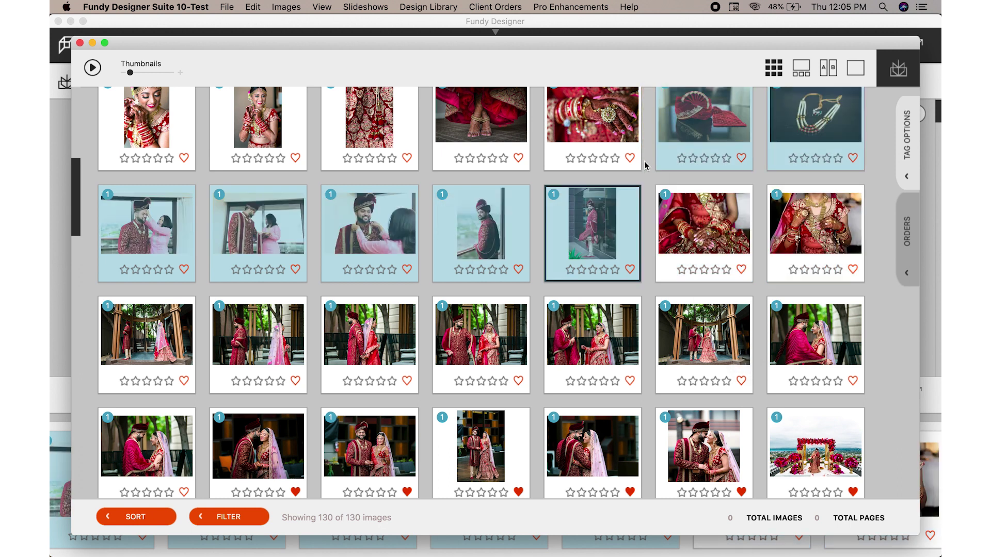
left_click(597, 237)
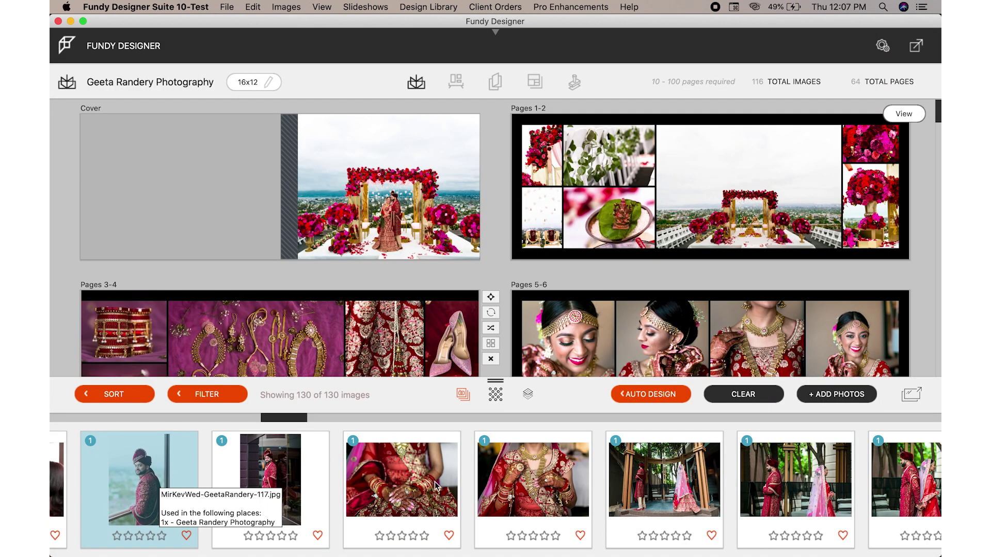
scroll(436, 487, "right", 2)
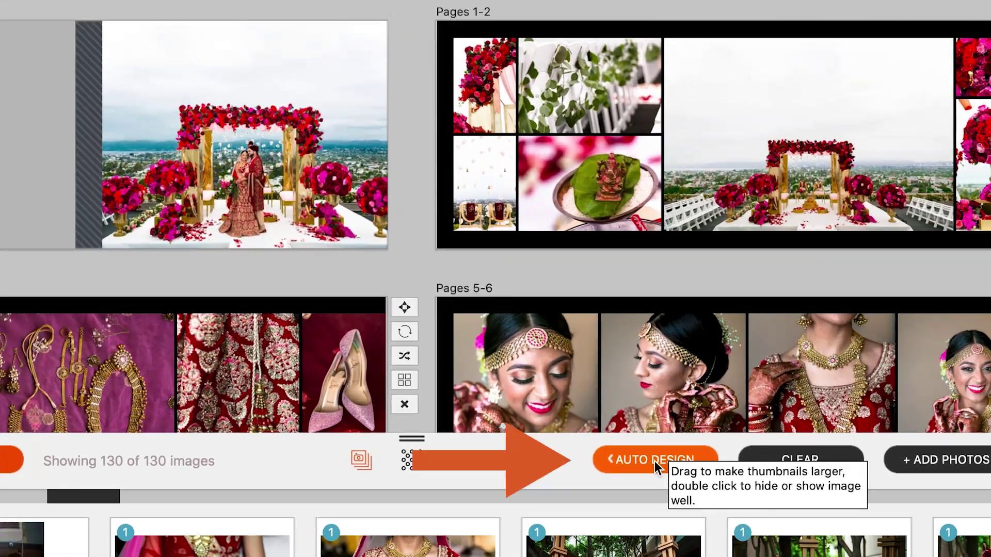
- Set Auto Design's Image Order to Custom Order and close the panel to redesign the album
left_click(652, 399)
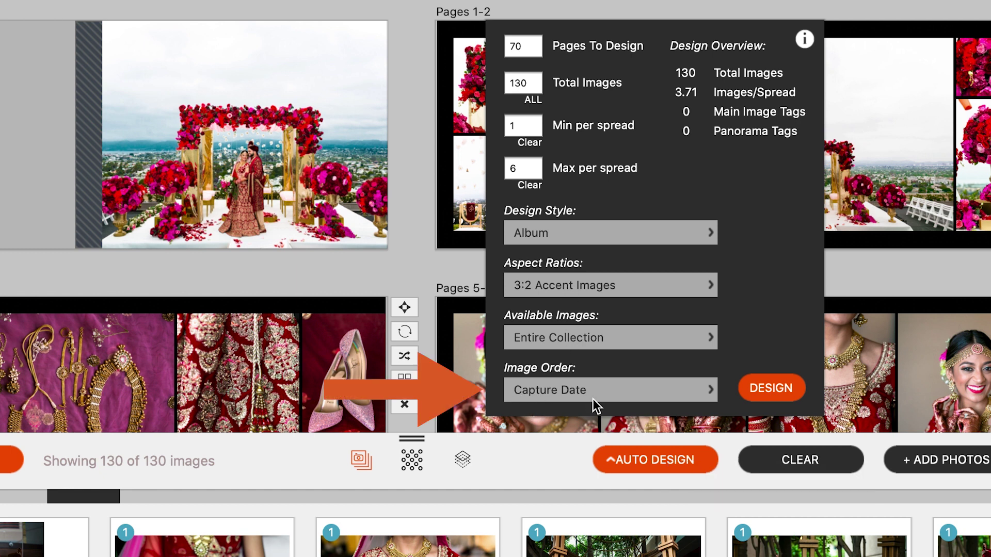
left_click(559, 392)
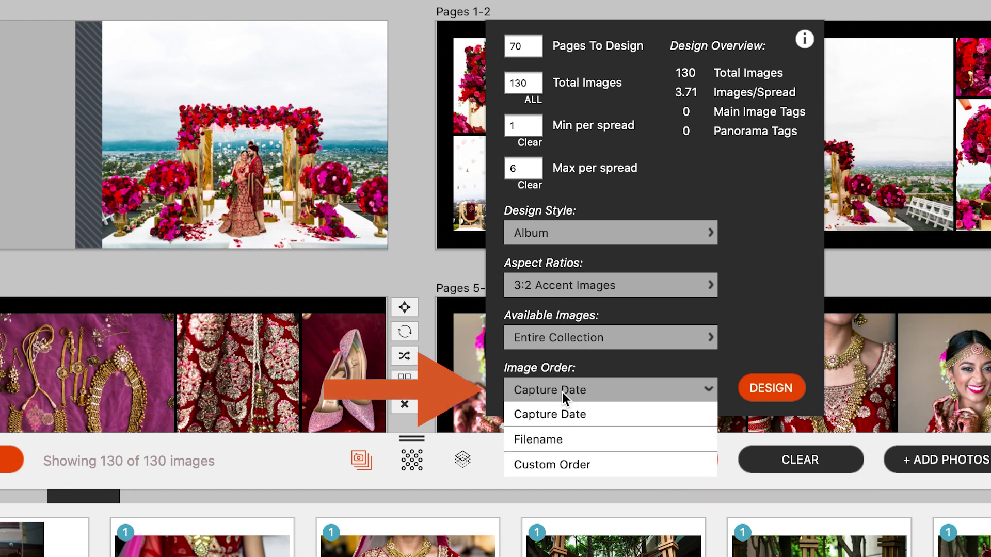
left_click(546, 466)
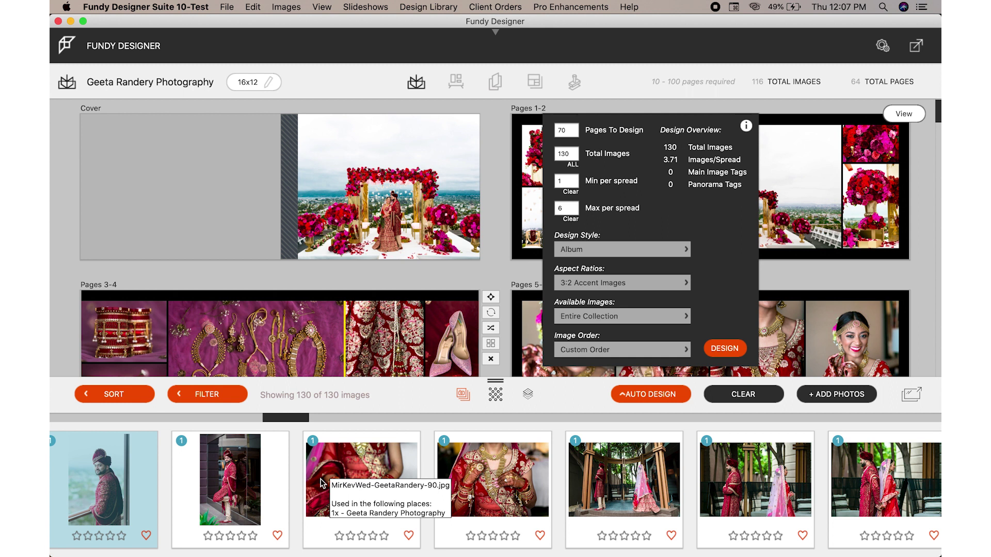
left_click(585, 402)
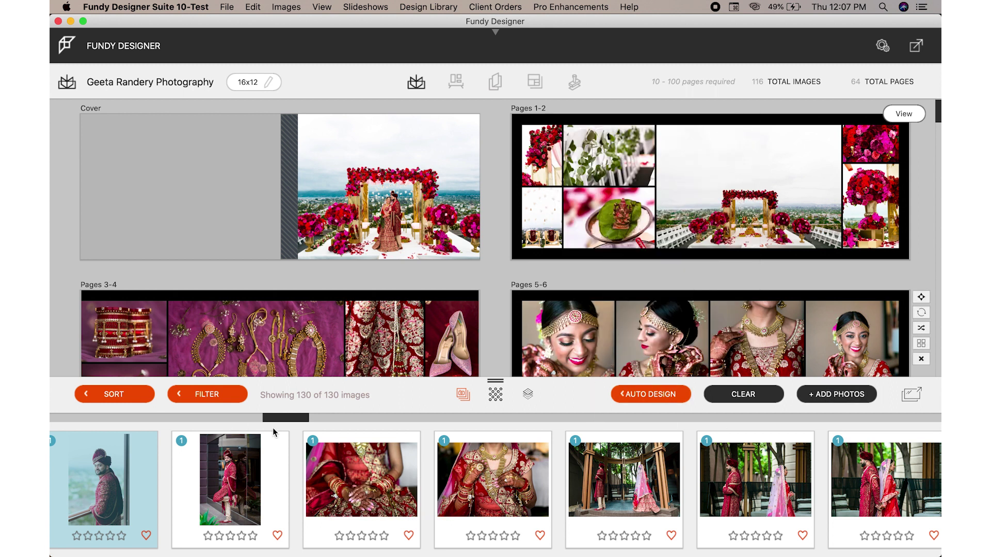
scroll(368, 468, "right", 3)
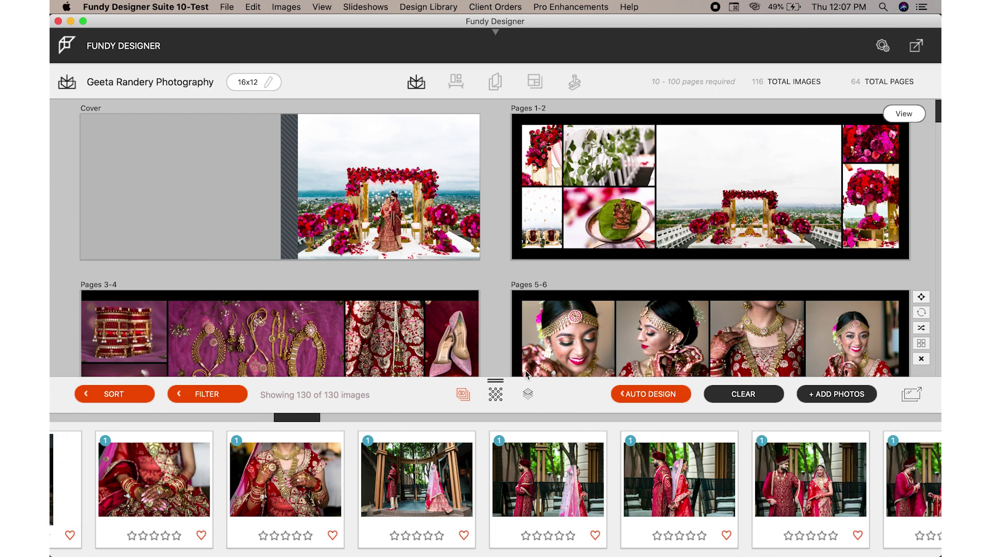
scroll(468, 210, "down", 5)
scroll(468, 210, "down", 1)
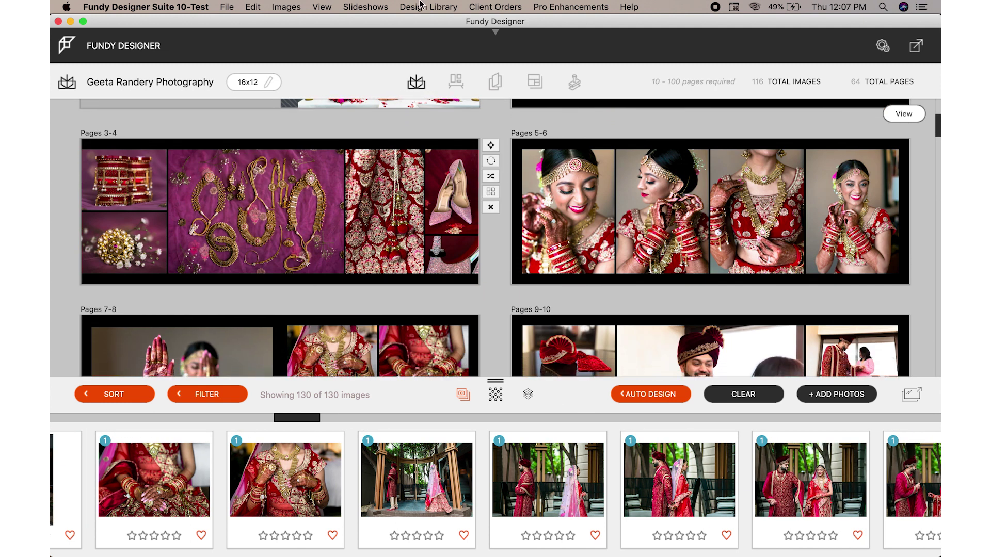
- Start a new slideshow and apply the slide timing to Image Slides only
left_click(365, 8)
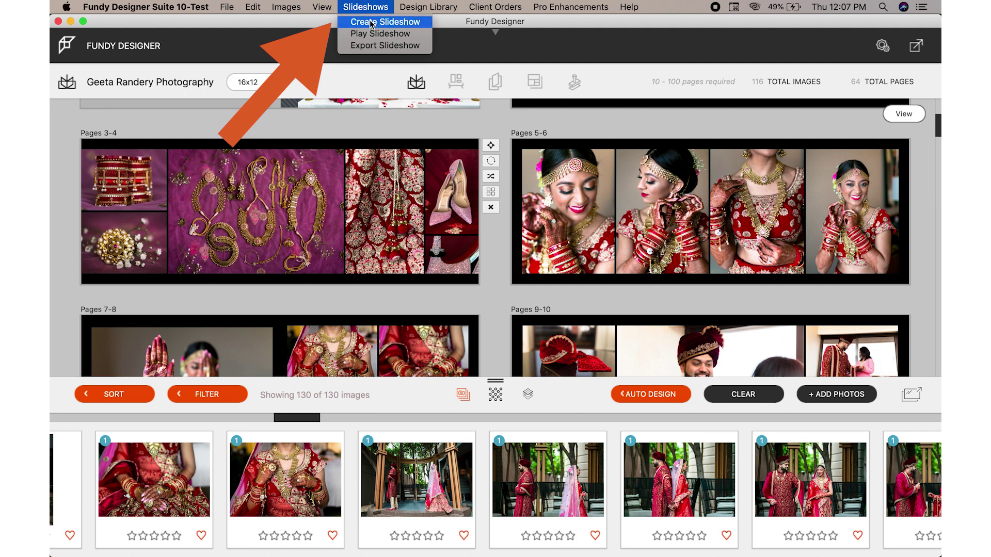
left_click(371, 23)
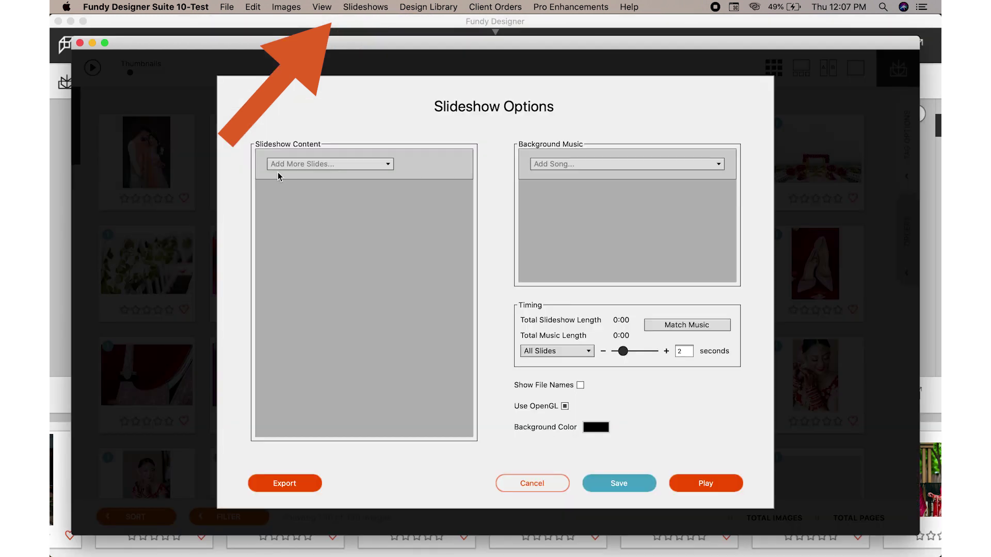
left_click(313, 164)
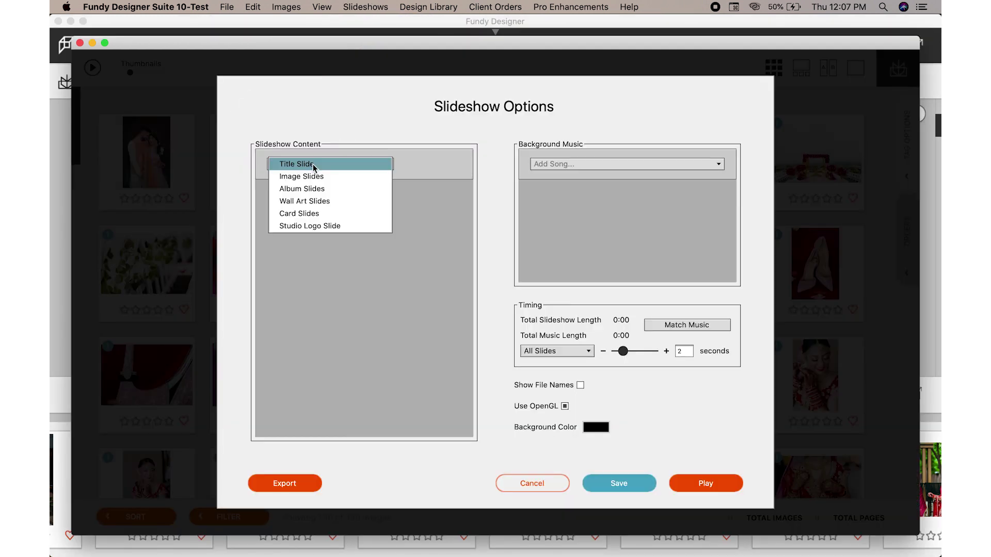
left_click(550, 352)
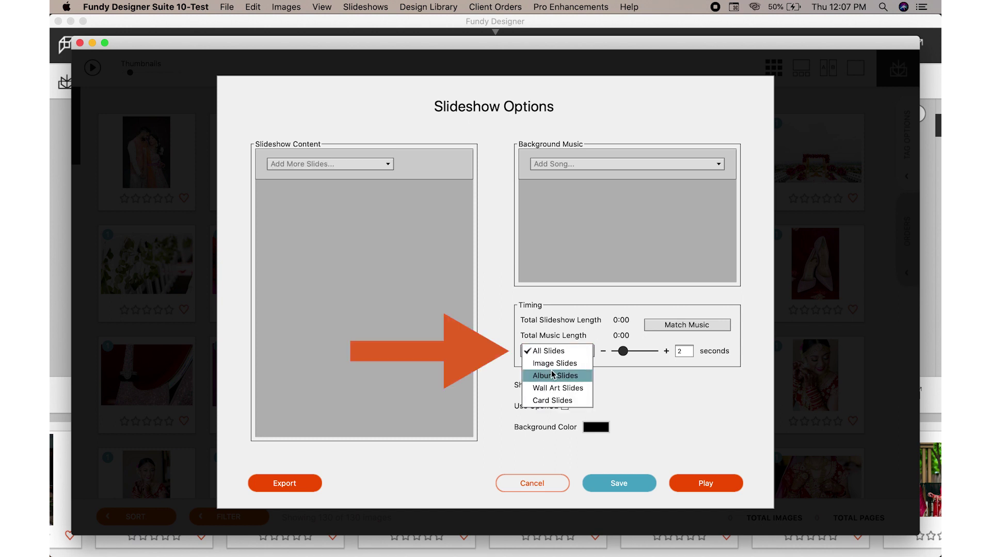
left_click(554, 364)
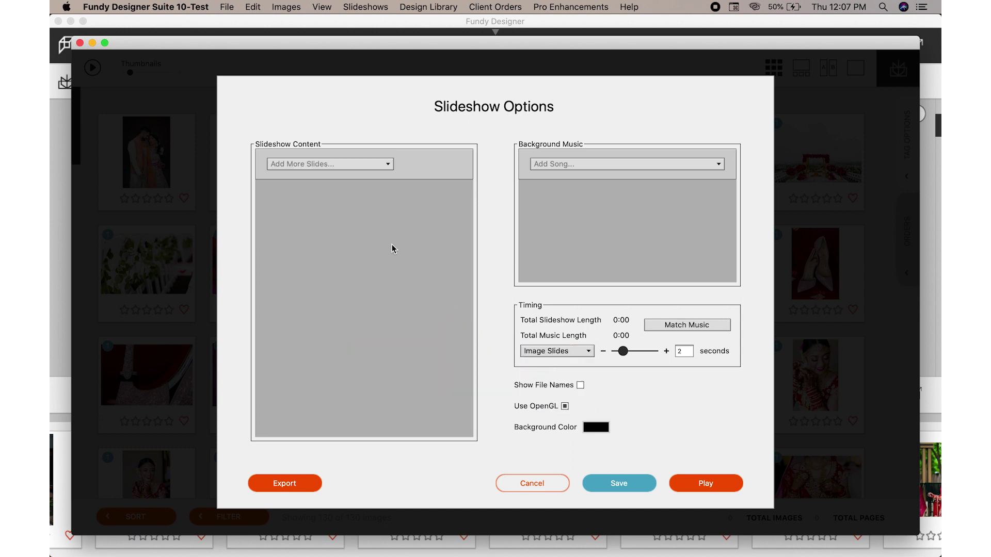
- Add an All Images block of 130 slides sorted in Custom Order, then cancel the setup
left_click(306, 166)
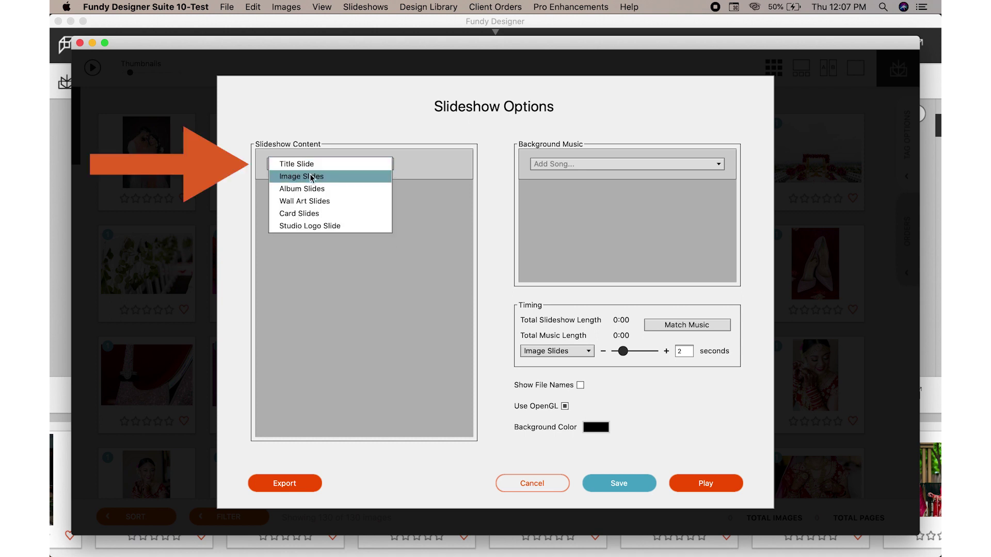
left_click(313, 177)
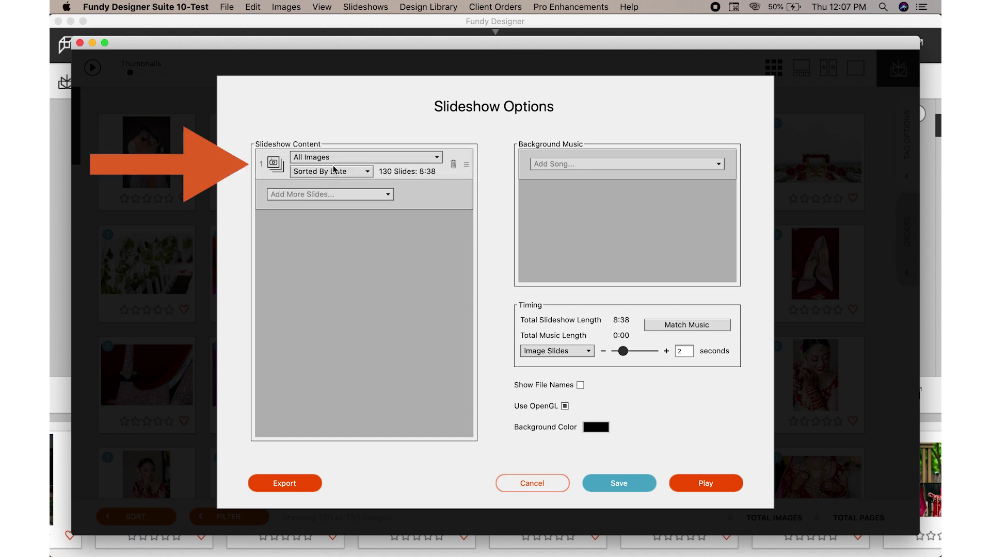
left_click(324, 173)
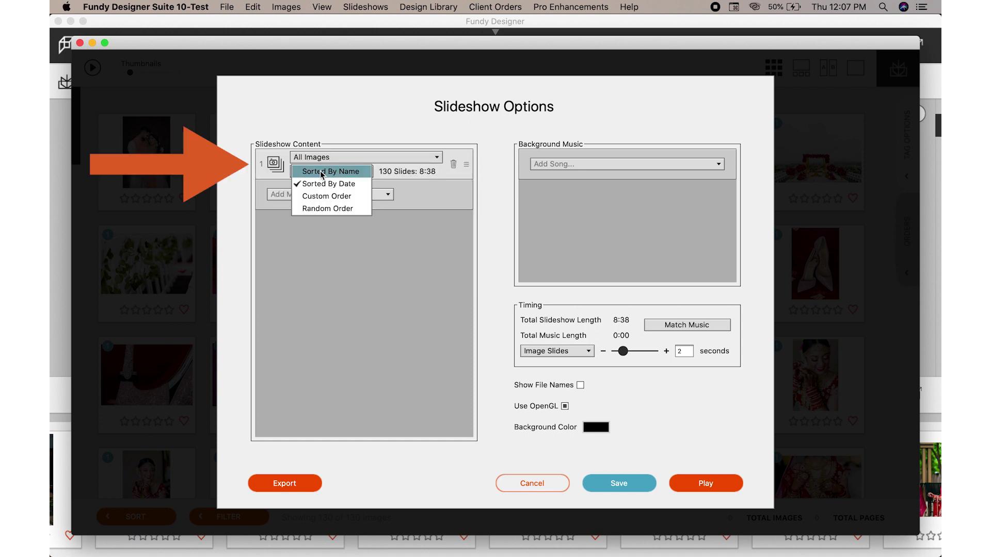
left_click(315, 196)
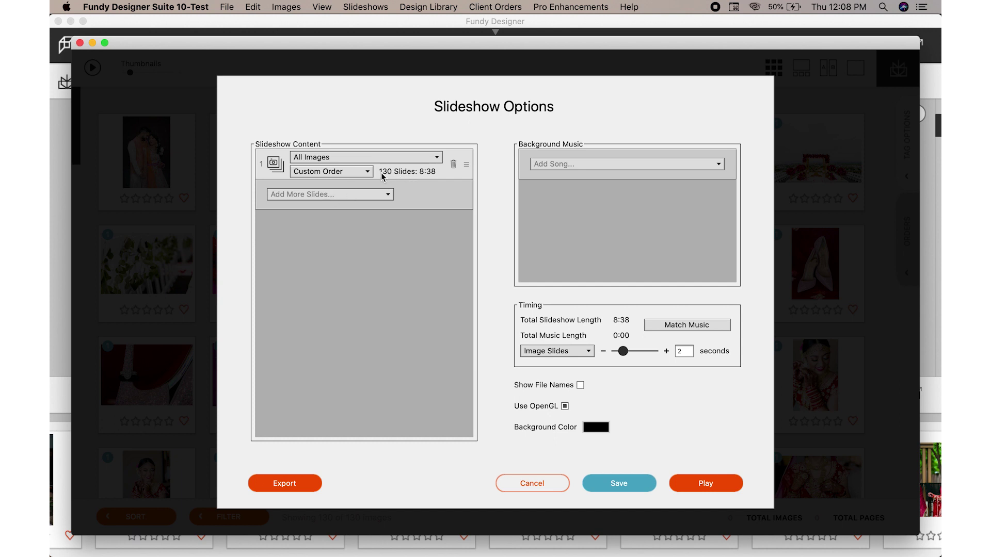
left_click(540, 486)
scroll(424, 301, "down", 3)
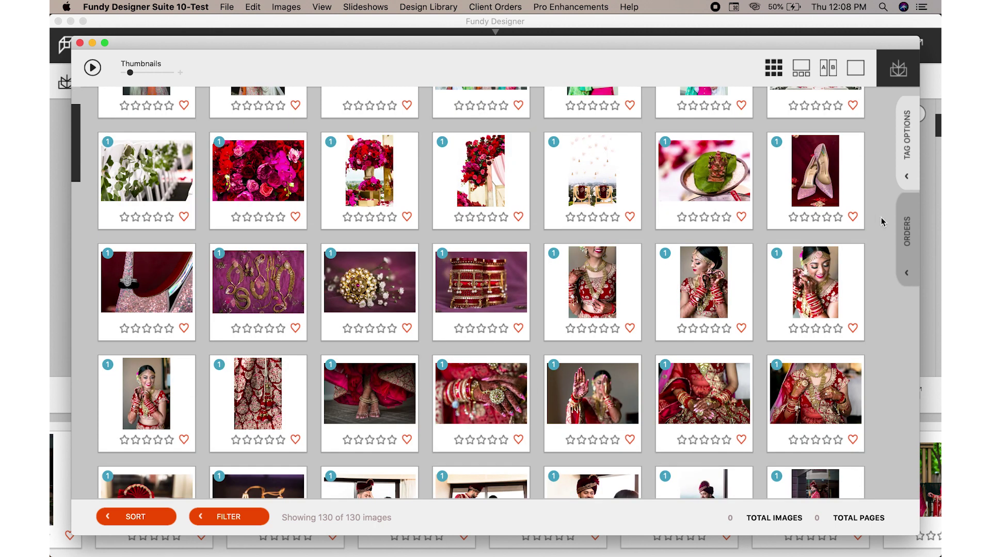
scroll(545, 297, "down", 3)
scroll(544, 297, "down", 3)
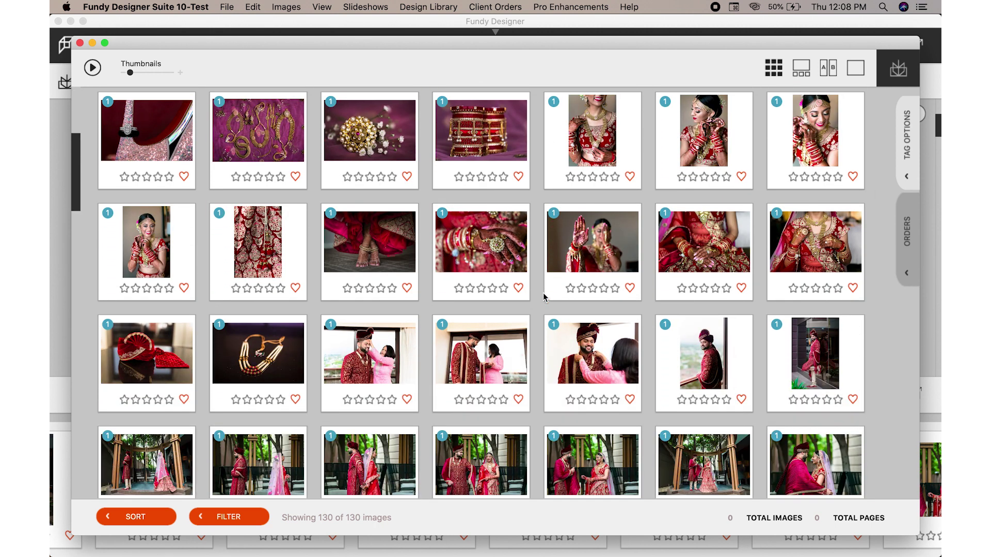
scroll(545, 297, "up", 3)
- Heart the bride's solo portraits, including the clasped-hands and hands-raised shots
left_click(630, 266)
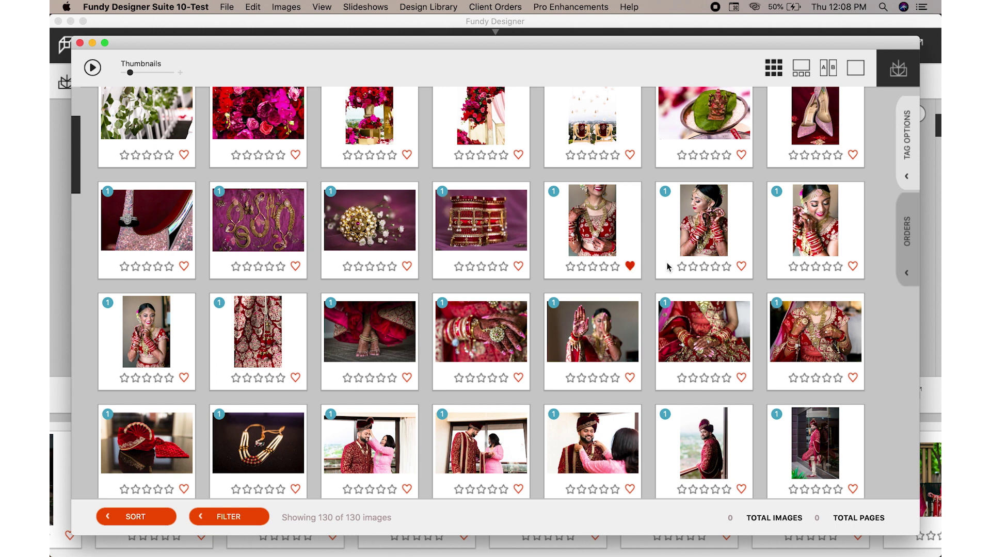
left_click(742, 267)
left_click(183, 379)
left_click(603, 343)
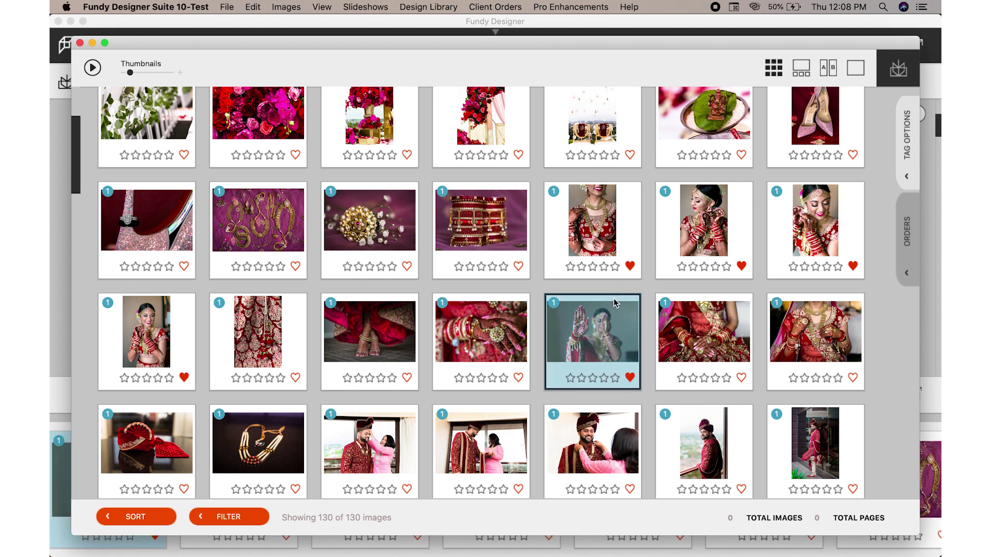
scroll(617, 310, "down", 5)
scroll(616, 302, "down", 5)
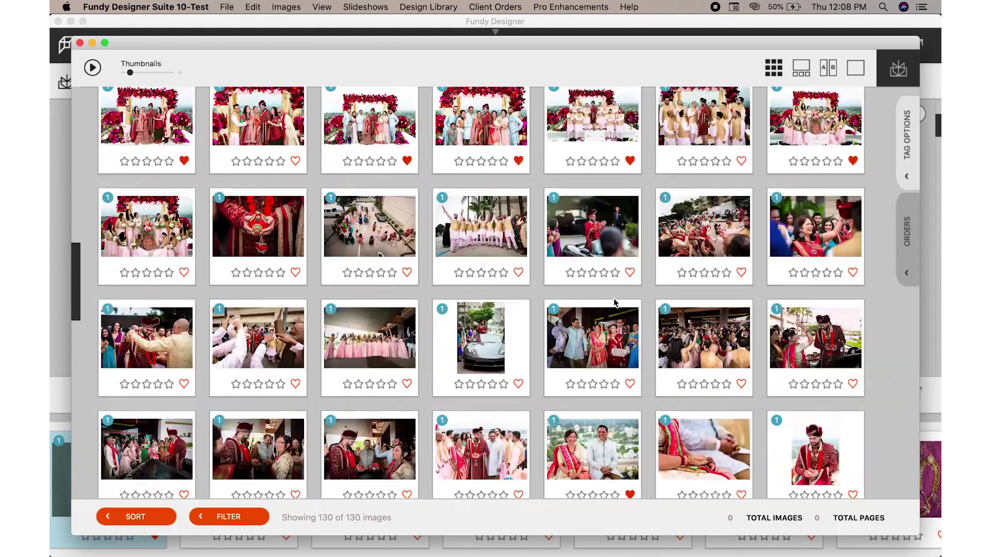
scroll(616, 302, "up", 8)
scroll(616, 302, "up", 3)
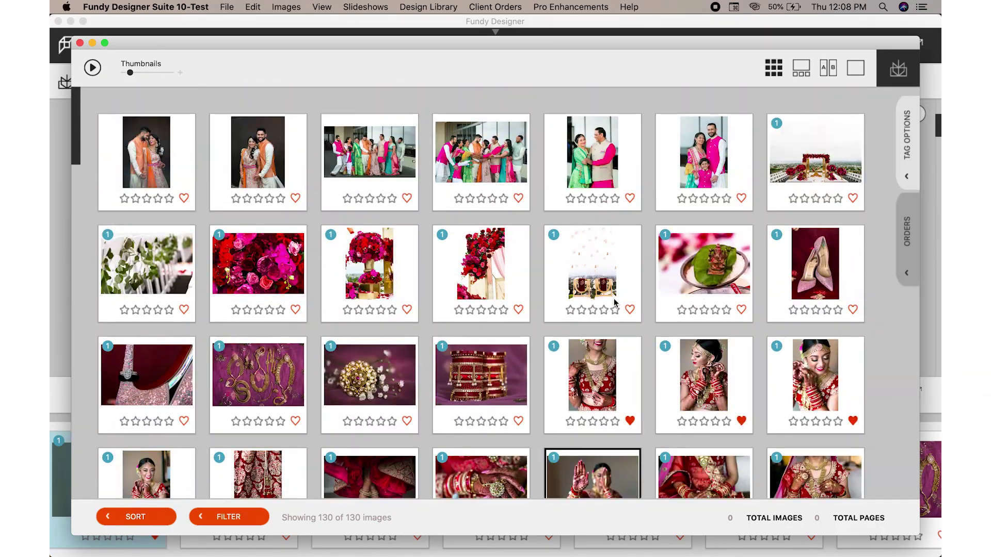
scroll(616, 302, "down", 8)
scroll(615, 302, "down", 5)
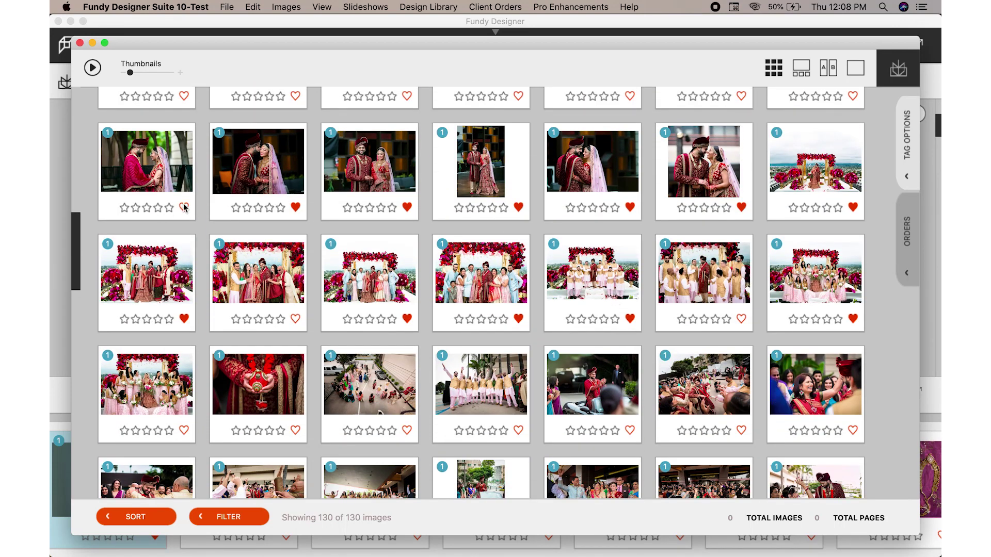
scroll(551, 321, "down", 10)
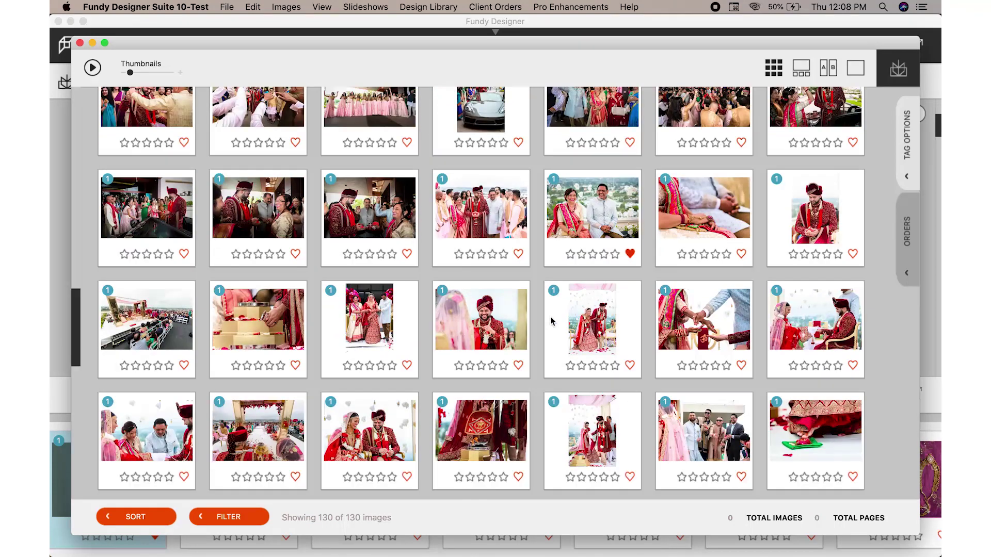
scroll(550, 320, "down", 3)
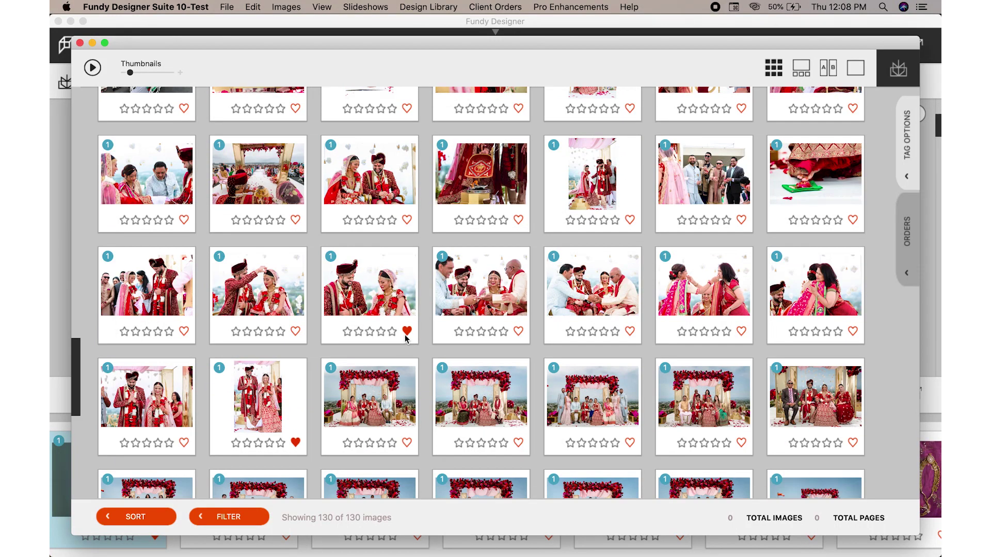
scroll(406, 339, "down", 8)
scroll(406, 339, "down", 2)
scroll(406, 310, "up", 20)
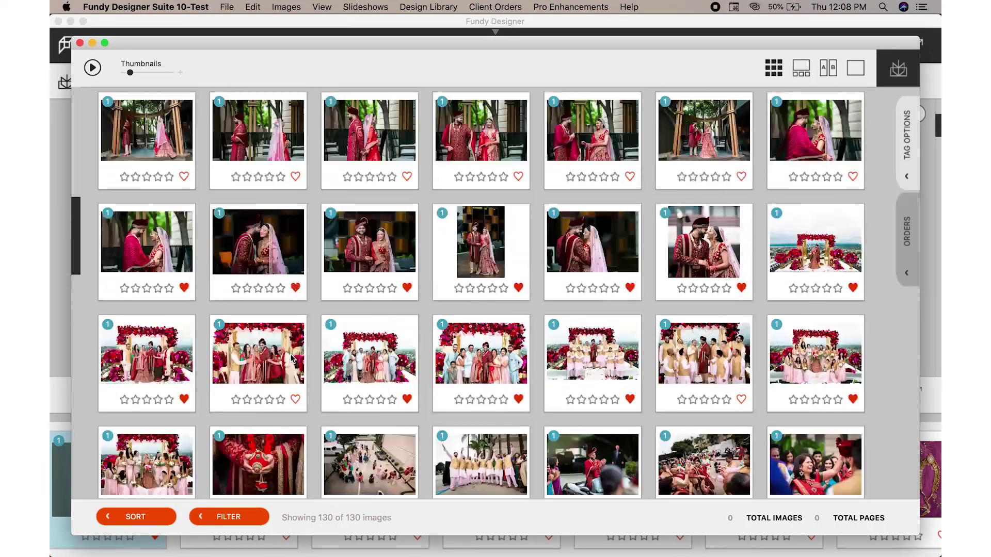
left_click(365, 7)
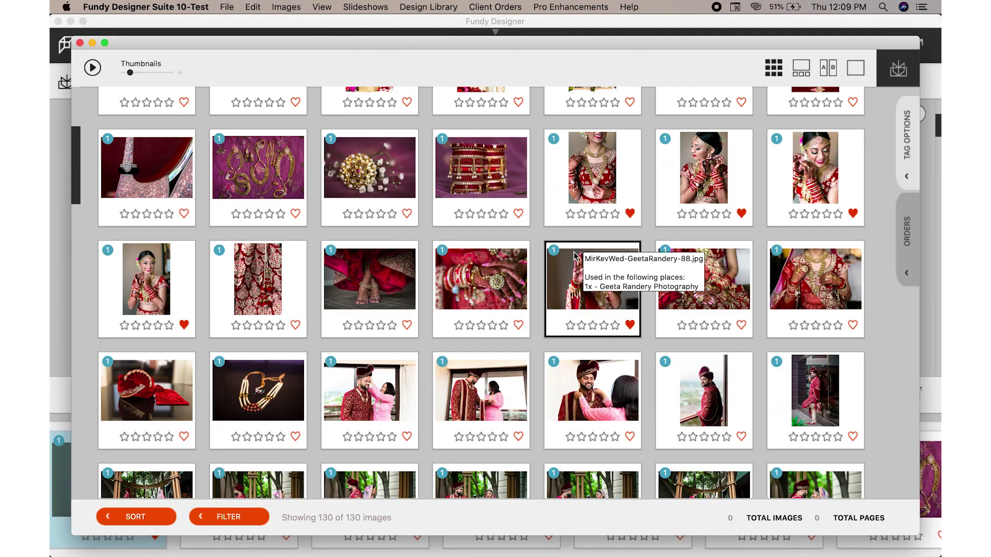
scroll(577, 256, "down", 2)
scroll(578, 255, "down", 1)
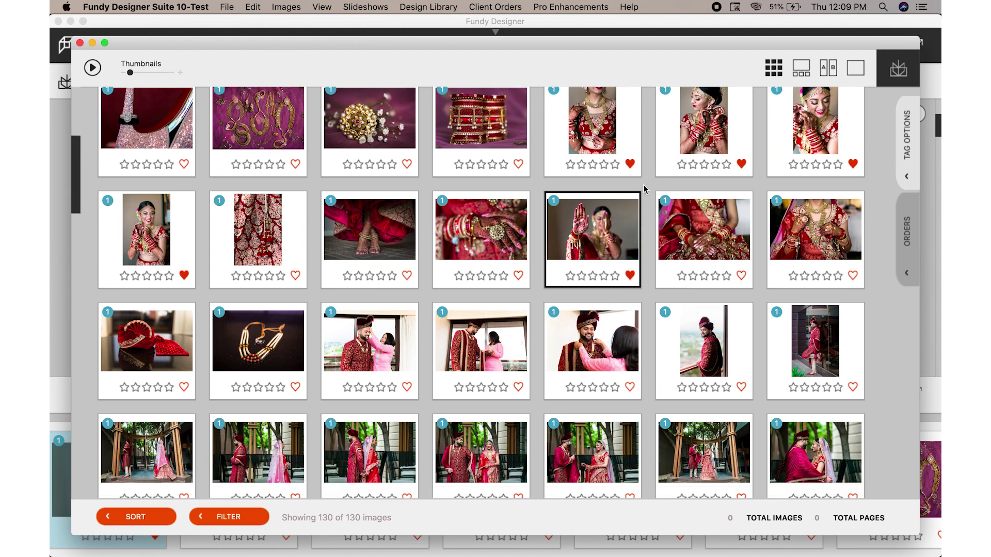
scroll(576, 285, "down", 2)
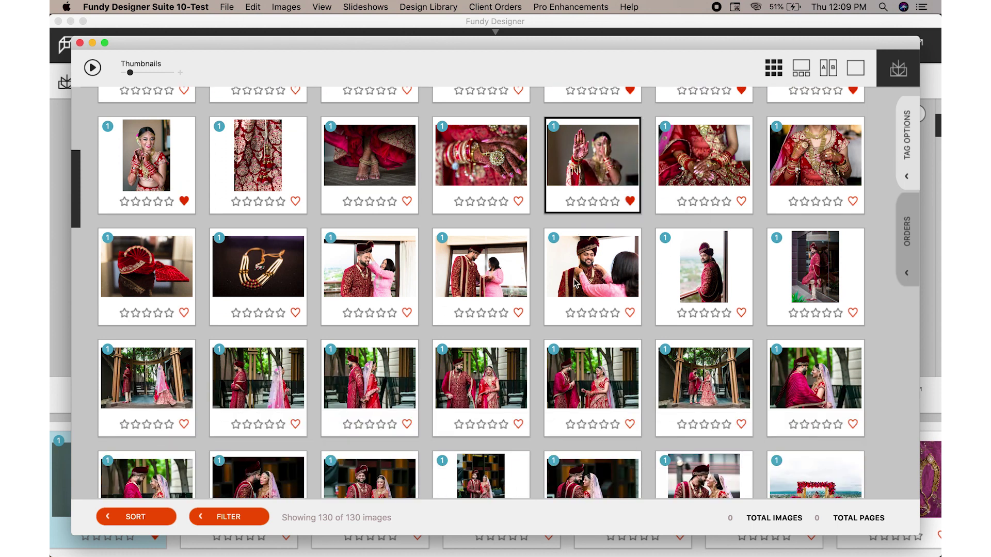
scroll(576, 284, "up", 2)
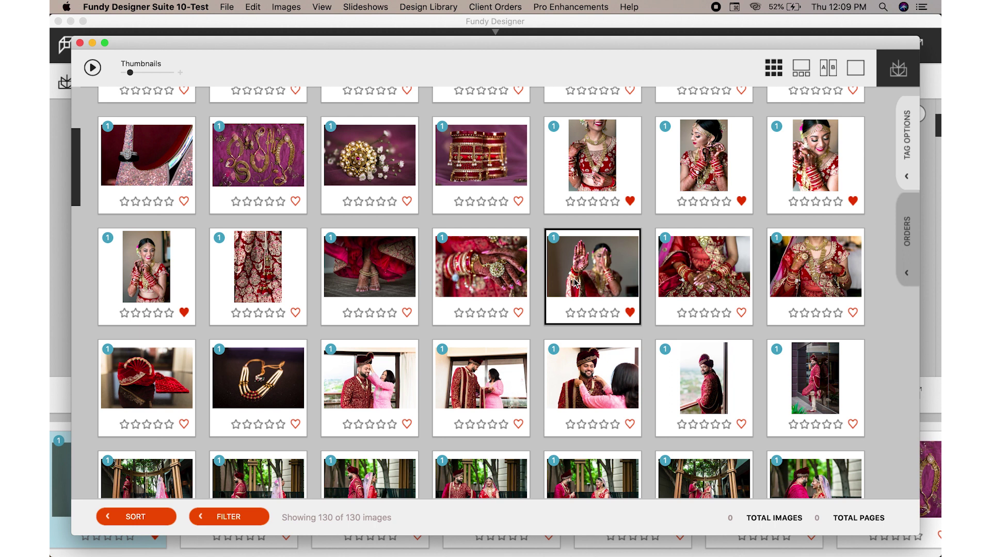
scroll(576, 285, "up", 3)
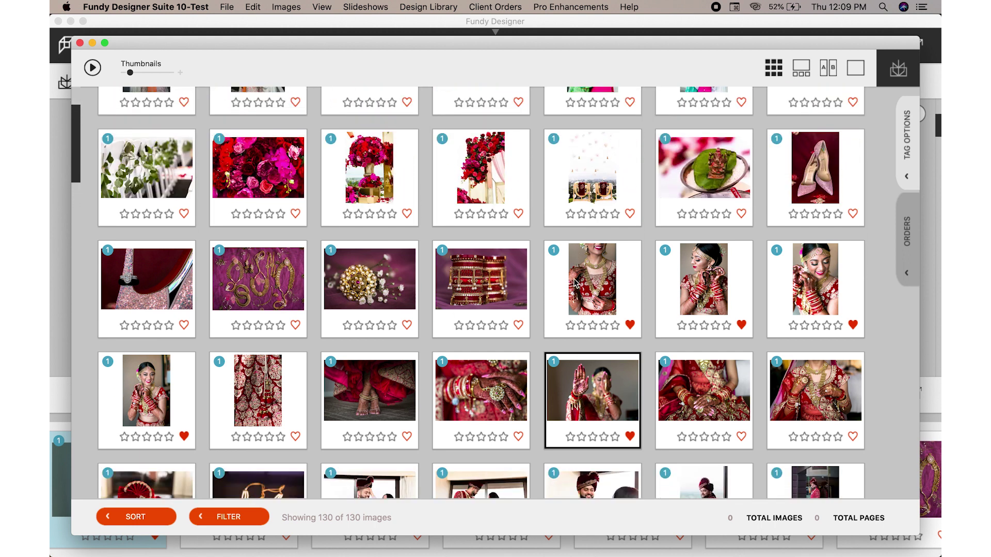
scroll(575, 283, "up", 2)
scroll(575, 283, "down", 5)
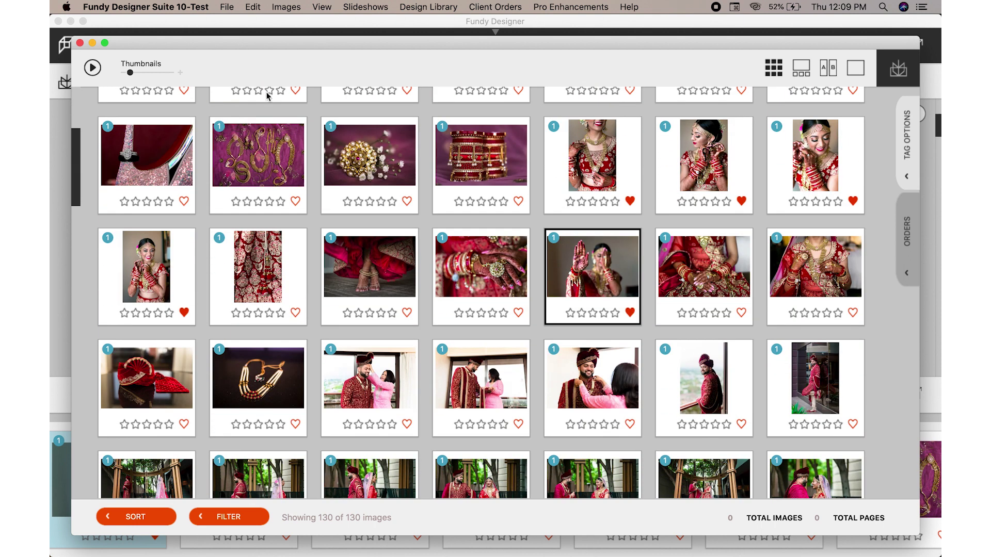
scroll(407, 181, "down", 4)
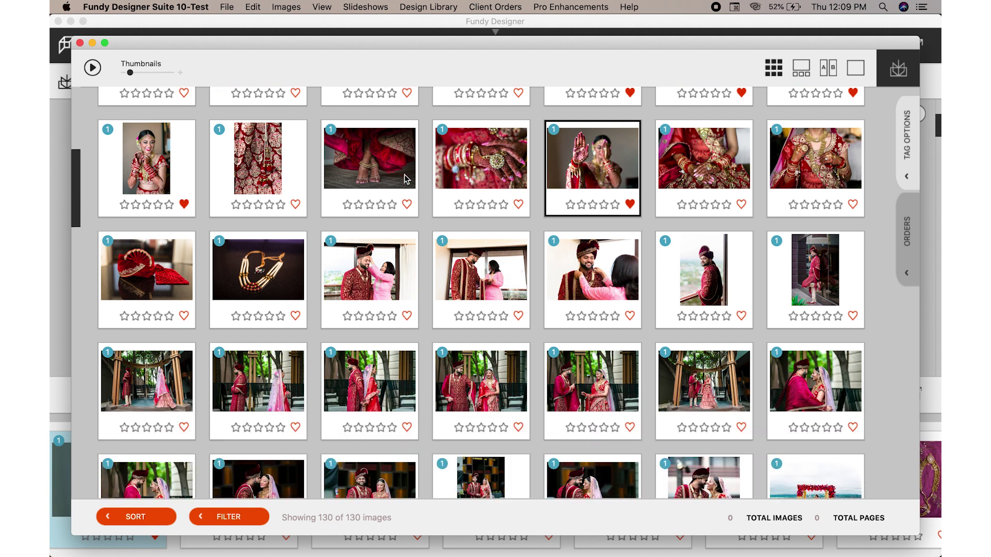
scroll(406, 180, "up", 2)
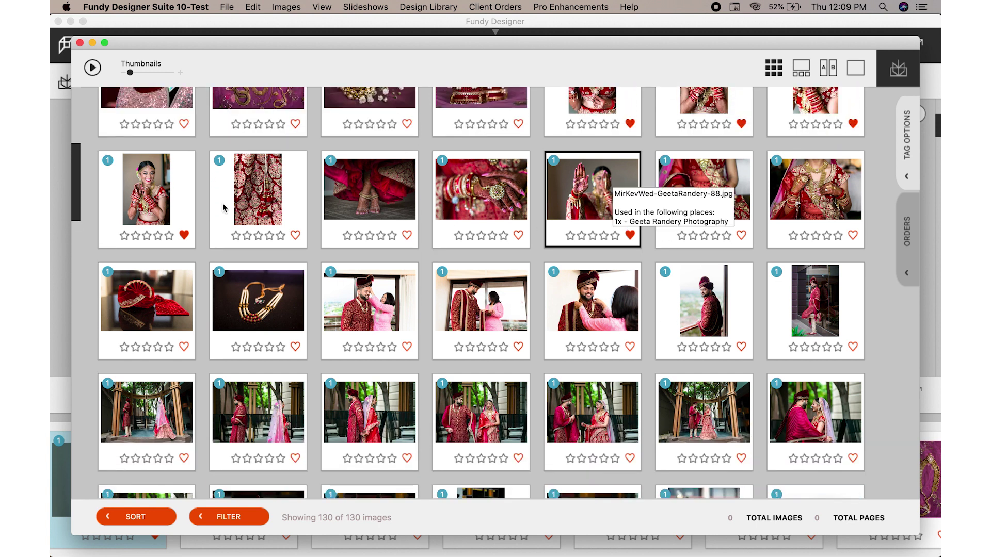
left_click(365, 7)
- Add a Favorite Images block in Custom Order to a new slideshow: 28 slides, running 1:50
left_click(373, 23)
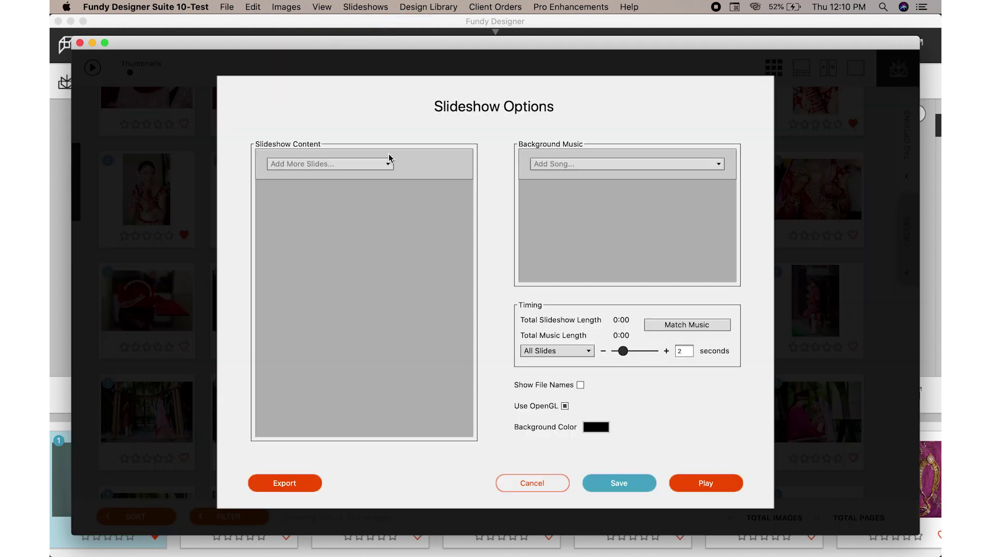
left_click(327, 164)
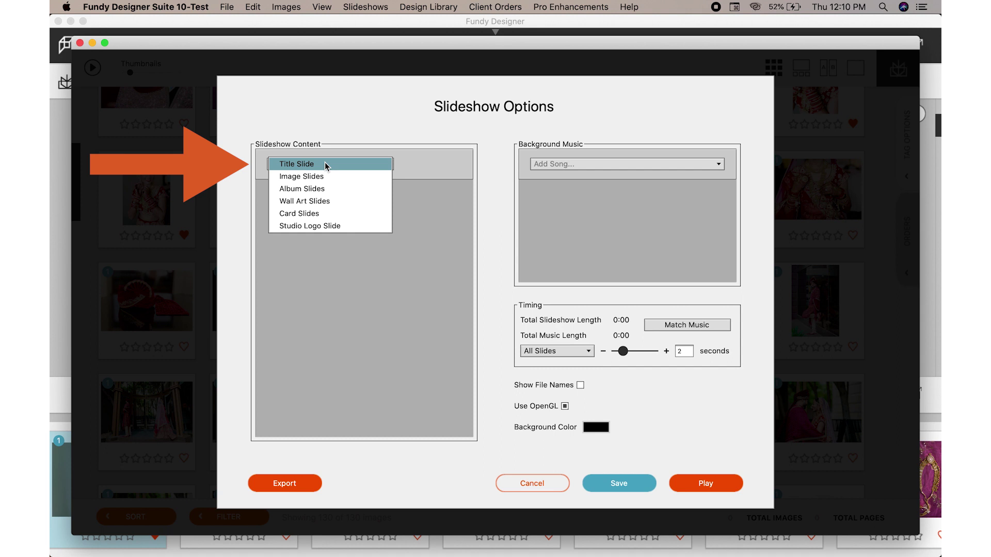
left_click(323, 176)
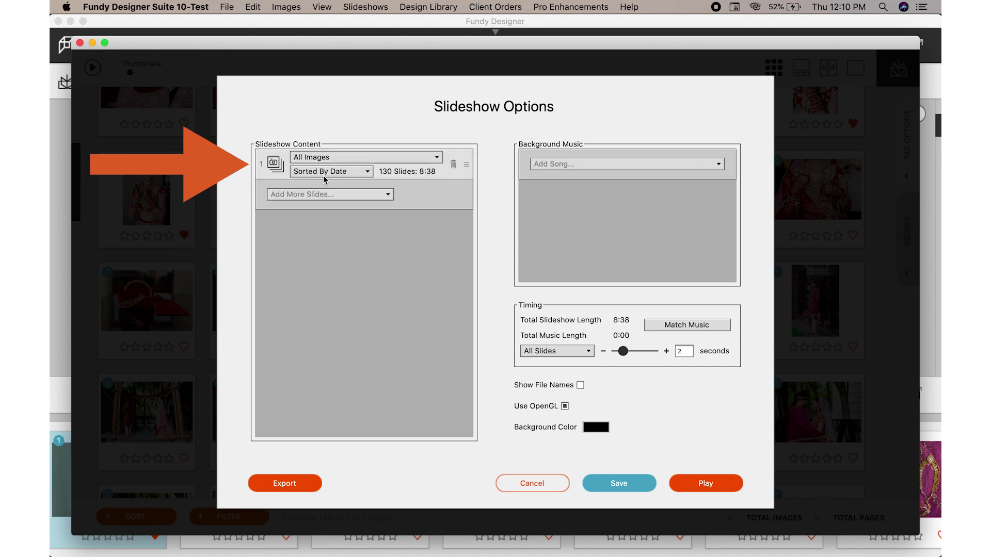
left_click(324, 159)
left_click(324, 170)
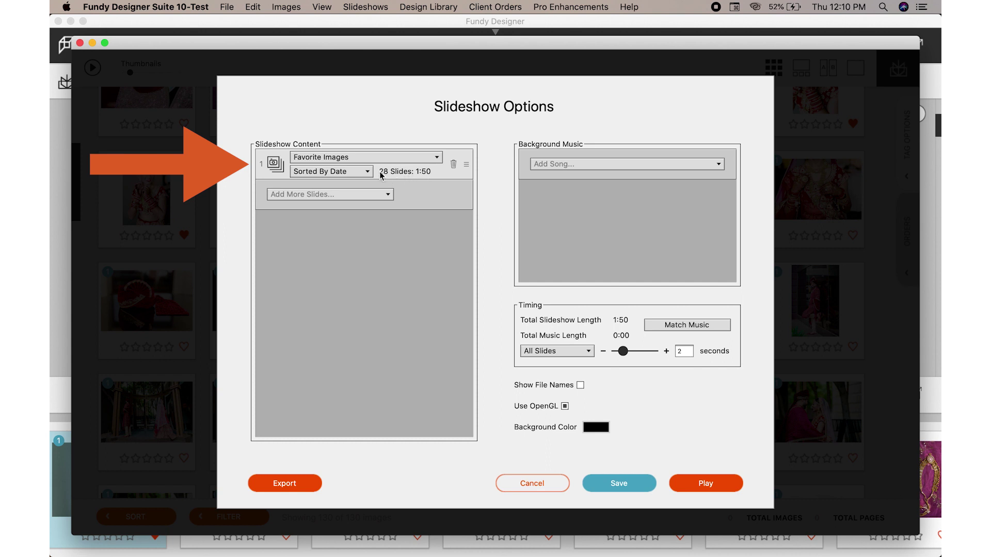
left_click(337, 172)
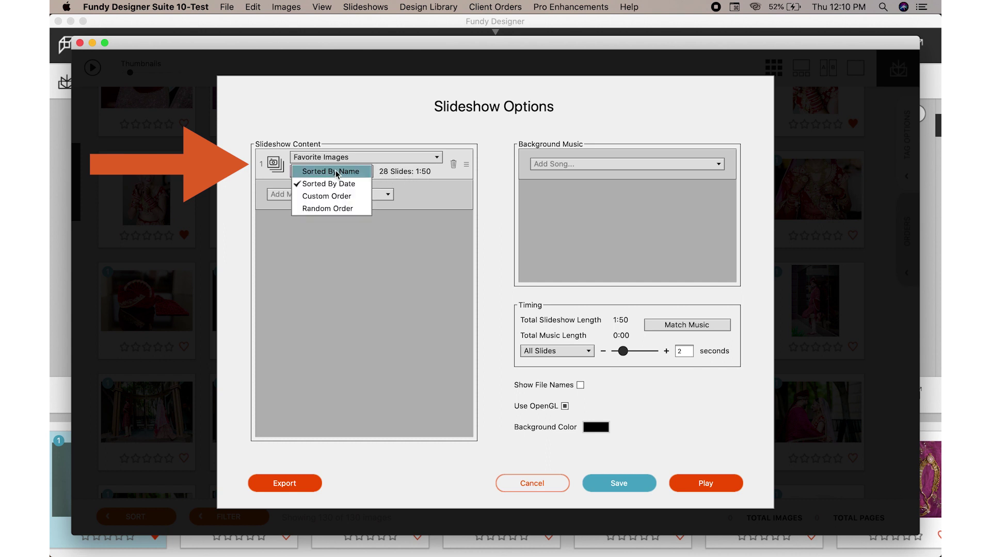
left_click(327, 196)
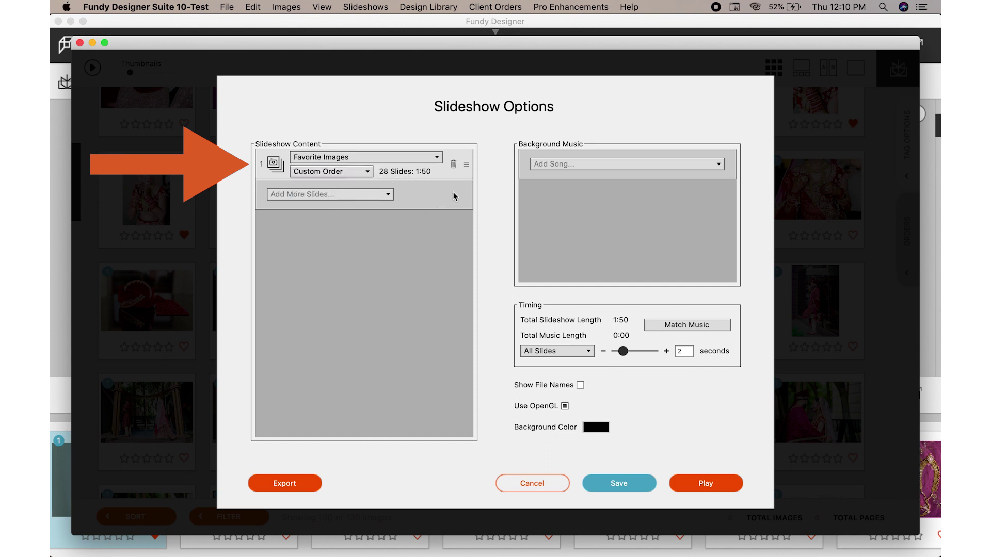